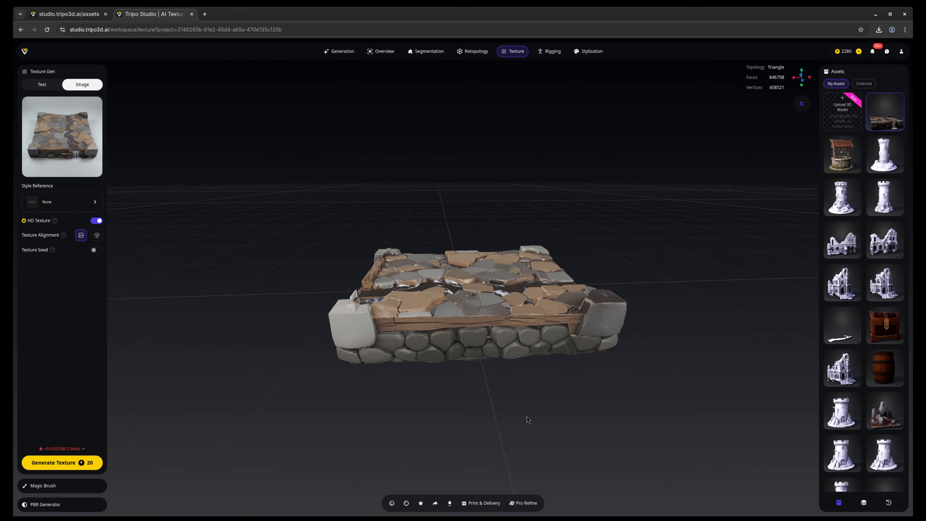
drag(494, 422, 209, 436)
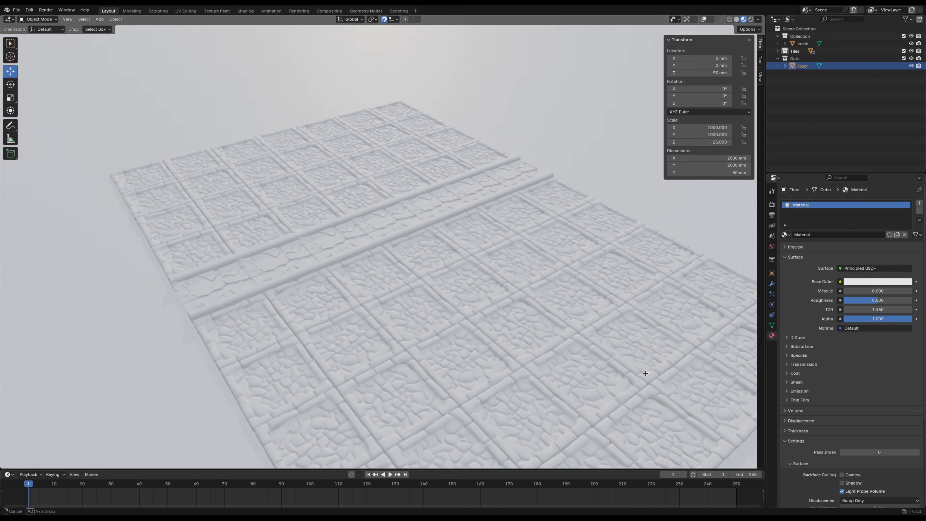
middle_drag(645, 375, 439, 370)
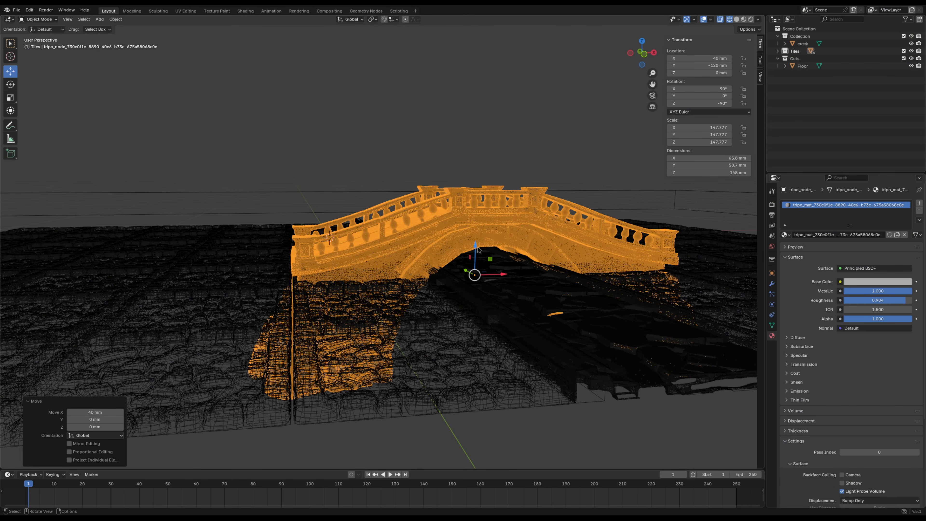
Step: Lower the bridge slightly toward the floor tiles and switch the viewport to solid shading
drag(479, 249, 476, 251)
click(737, 20)
scroll(455, 272, down, 5)
mouse_move(454, 272)
middle_down()
mouse_move(481, 288)
mouse_move(480, 277)
middle_up()
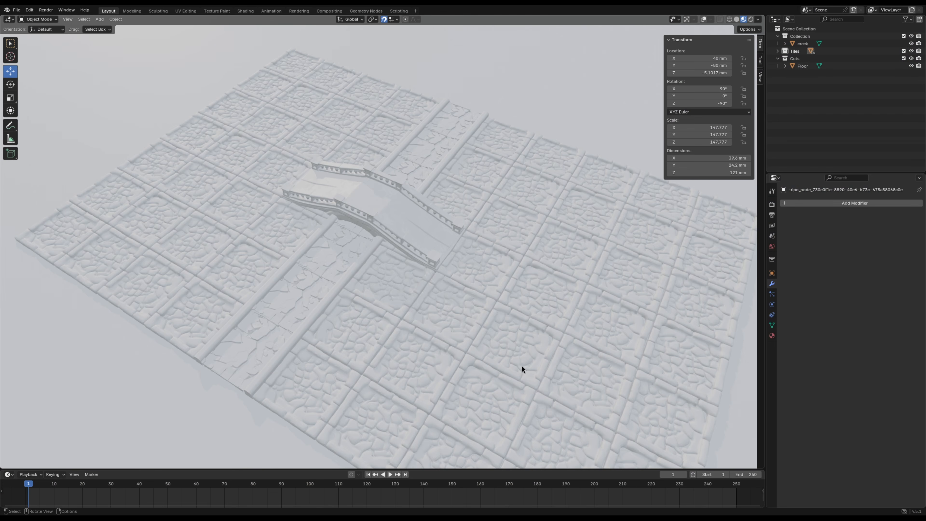
middle_drag(522, 367, 391, 336)
scroll(410, 270, up, 4)
middle_drag(525, 387, 459, 381)
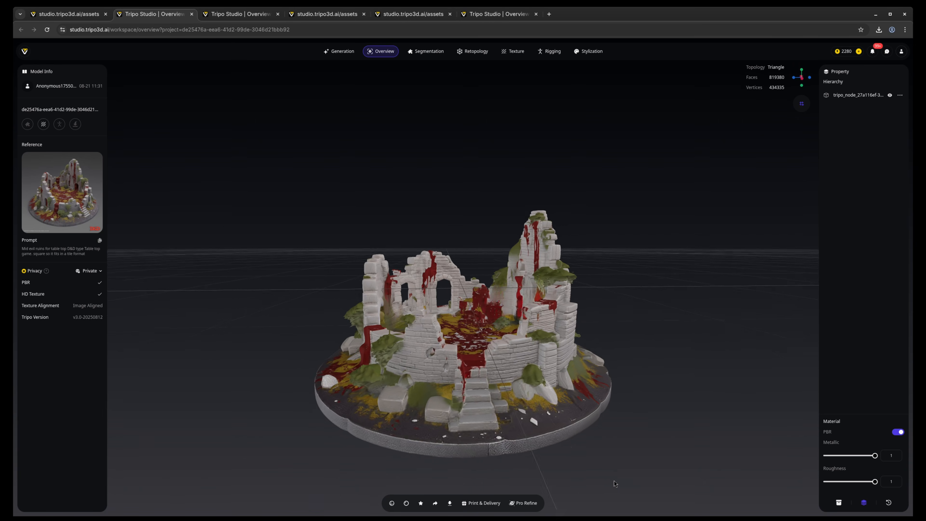
drag(614, 481, 925, 503)
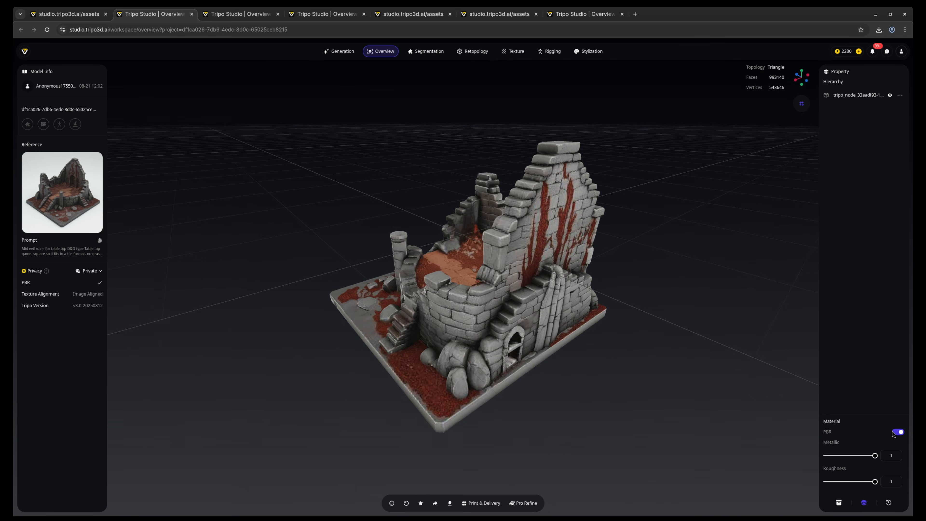
drag(480, 345, 503, 341)
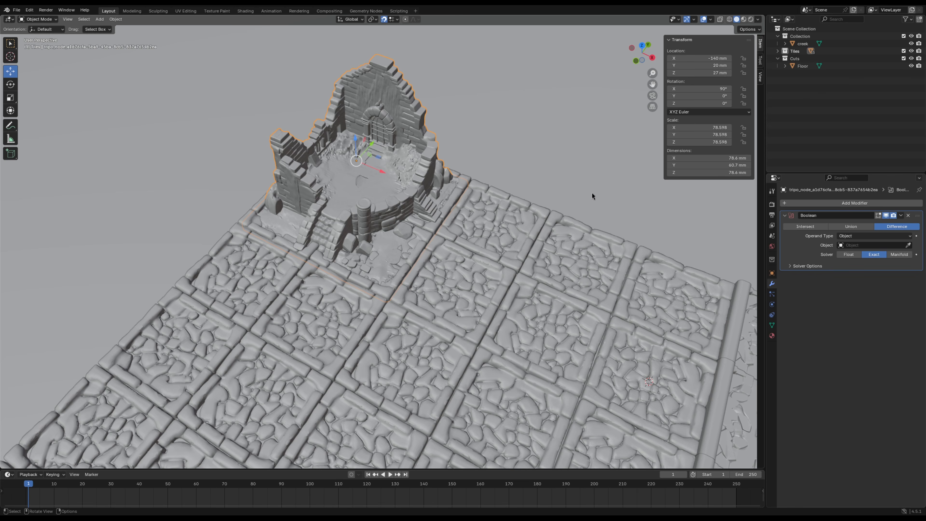
Step: Scale the ruined stone tower on the corner tiles up uniformly to about 80 mm wide
click(578, 191)
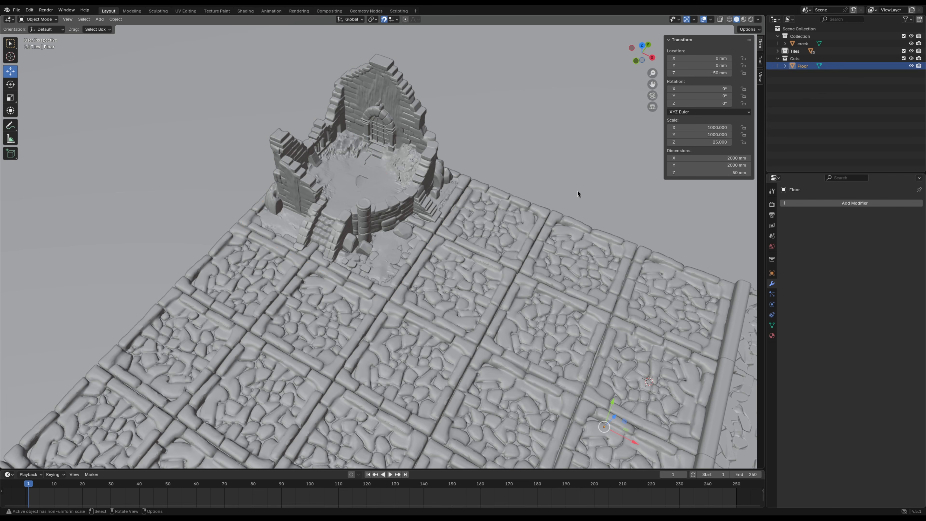
click(394, 108)
key(s)
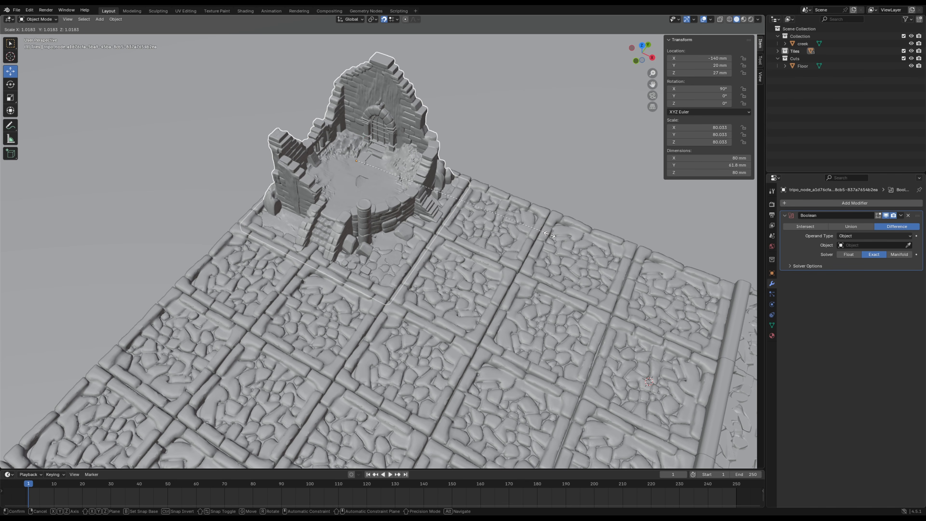
middle_drag(540, 234, 412, 175)
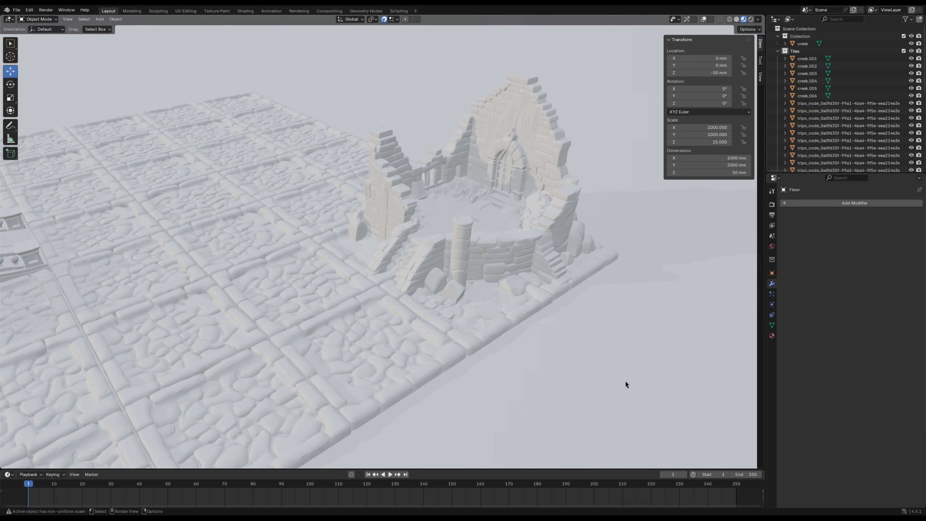
middle_drag(624, 383, 671, 371)
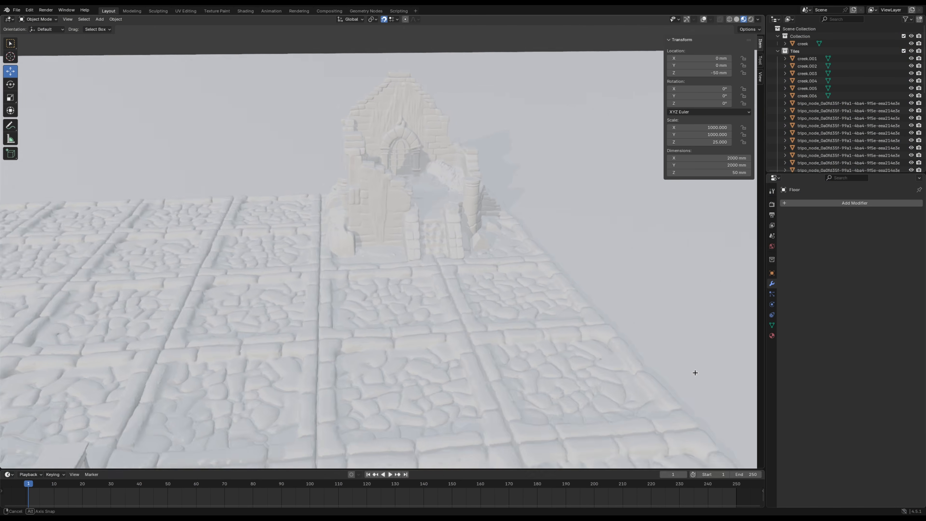
middle_drag(730, 373, 588, 380)
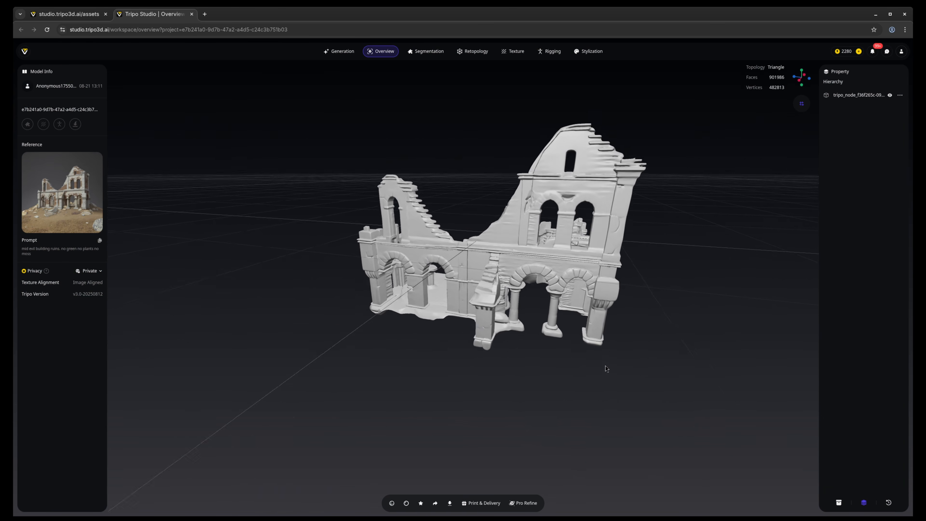
drag(540, 366, 470, 399)
drag(599, 401, 430, 361)
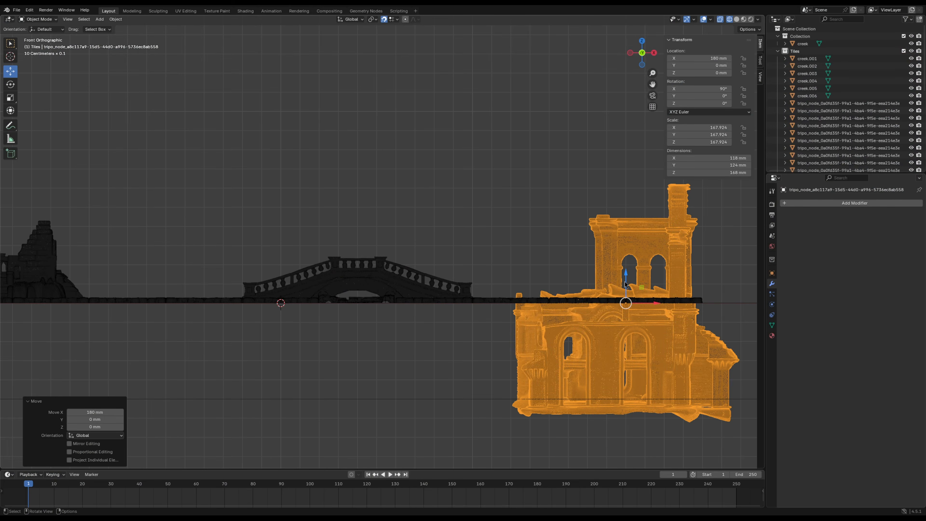
Step: Raise the large arched building ruin by 50 mm and shift it back inside the edge of the tile grid
drag(625, 284, 632, 203)
click(642, 41)
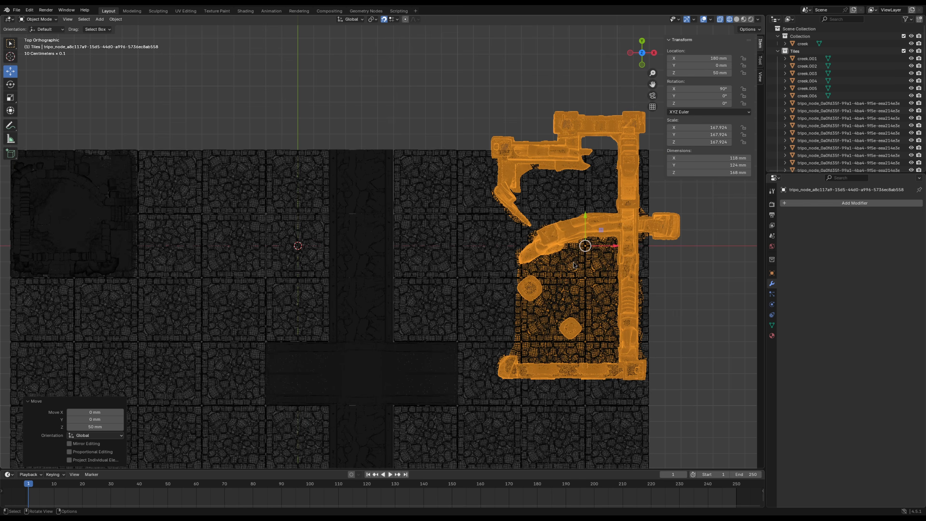
drag(523, 223, 503, 299)
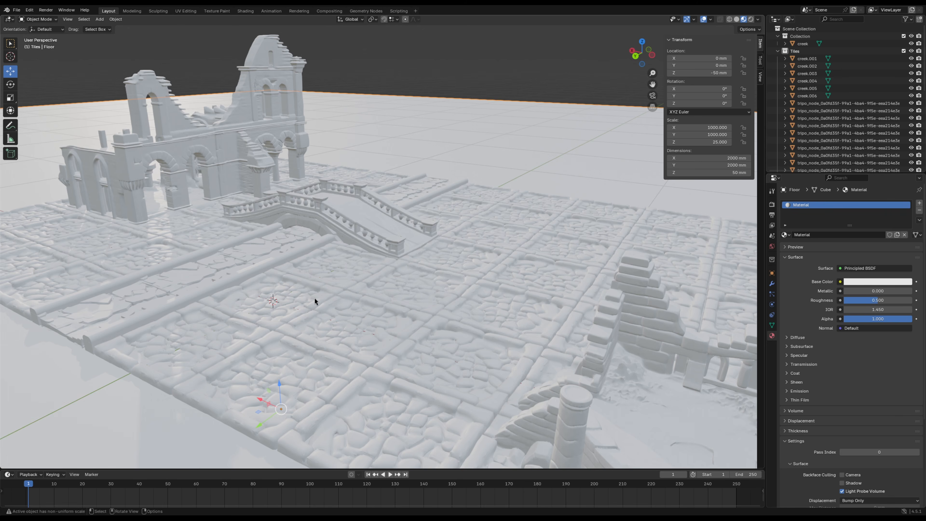
middle_drag(315, 302, 190, 310)
shift+middle_drag(480, 256, 349, 298)
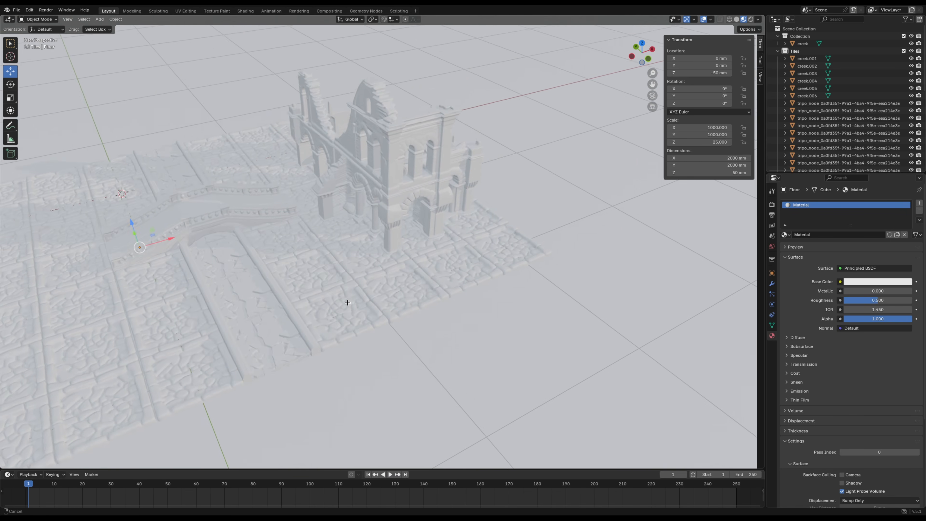
middle_drag(339, 329, 290, 321)
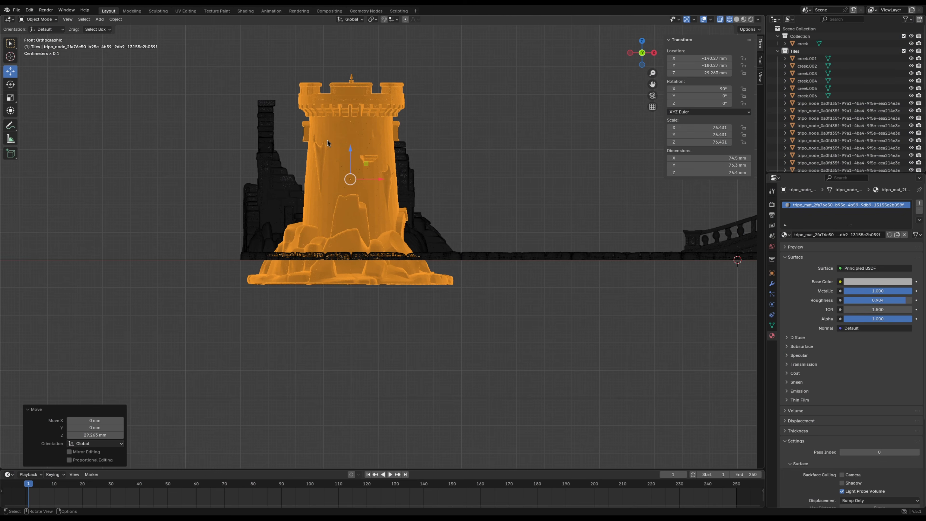
Step: Raise the castle tower about 7.55 mm so its base sits at floor level, and switch the viewport to solid shading
drag(350, 151, 354, 129)
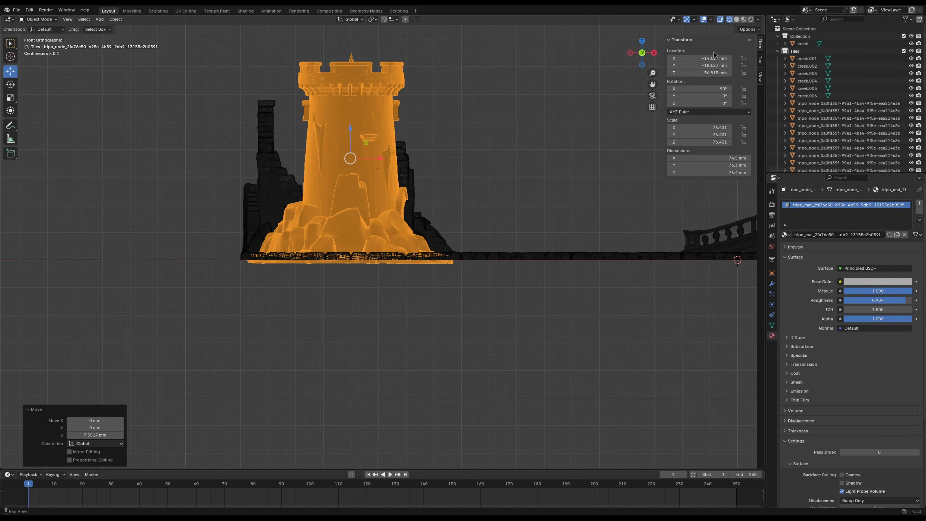
click(643, 42)
middle_drag(436, 254, 505, 270)
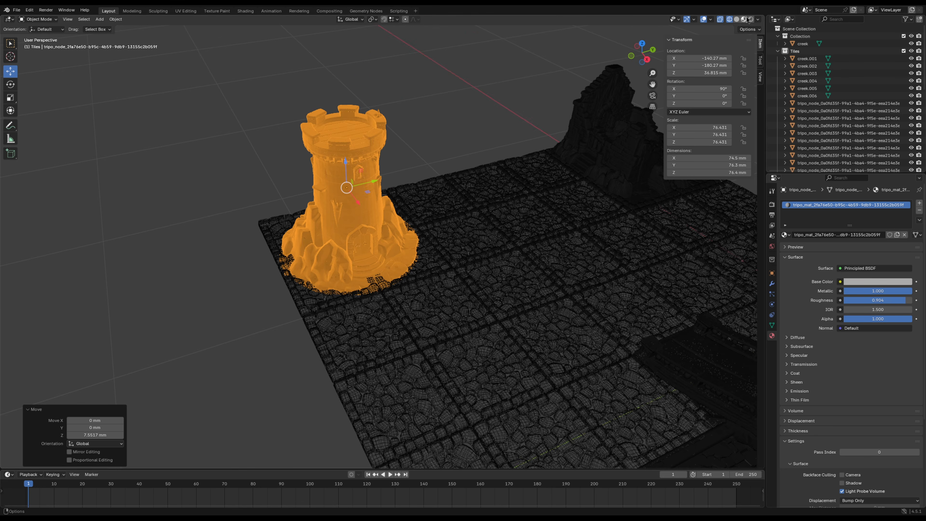
click(737, 19)
mouse_move(531, 198)
middle_down()
mouse_move(633, 303)
mouse_move(723, 297)
middle_up()
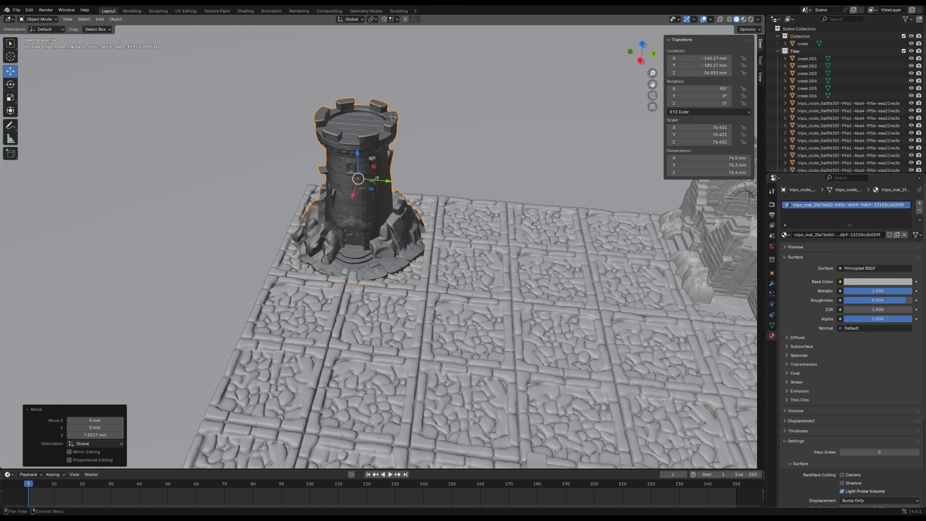